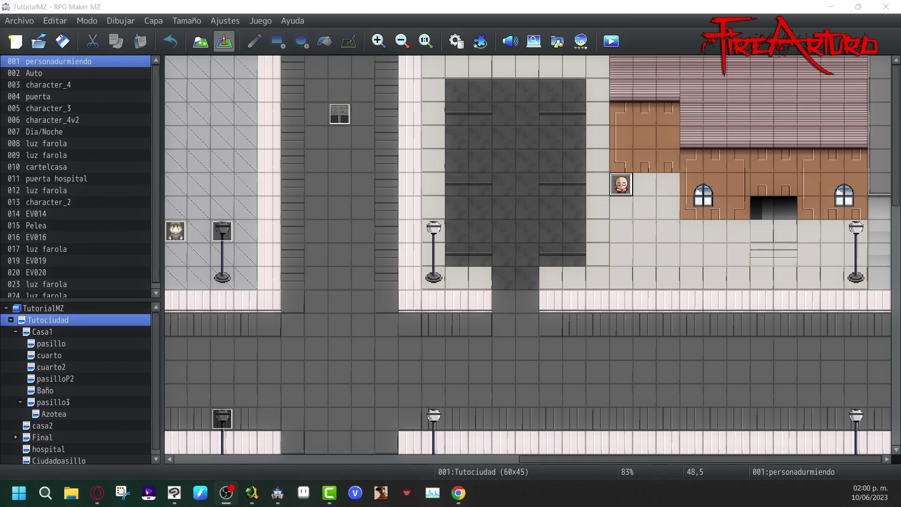
Step: On page 2 of the personadurmiendo event, change the message text to 'Hola \.\N[1], ¿Qué quieres?'
left_click(659, 12)
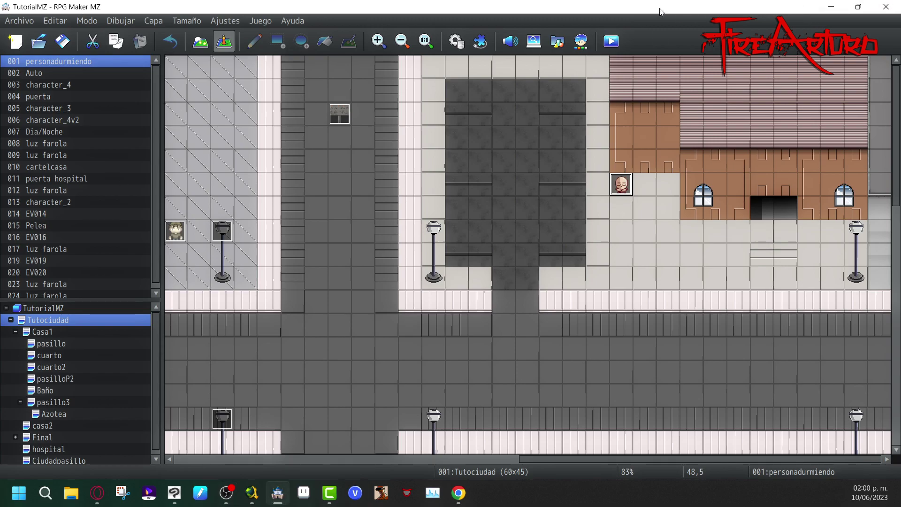
double_click(621, 185)
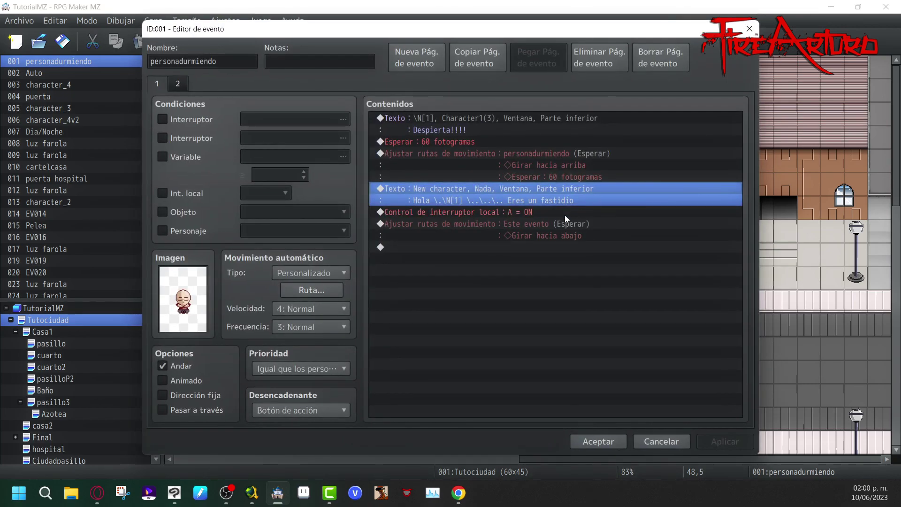
left_click(567, 247)
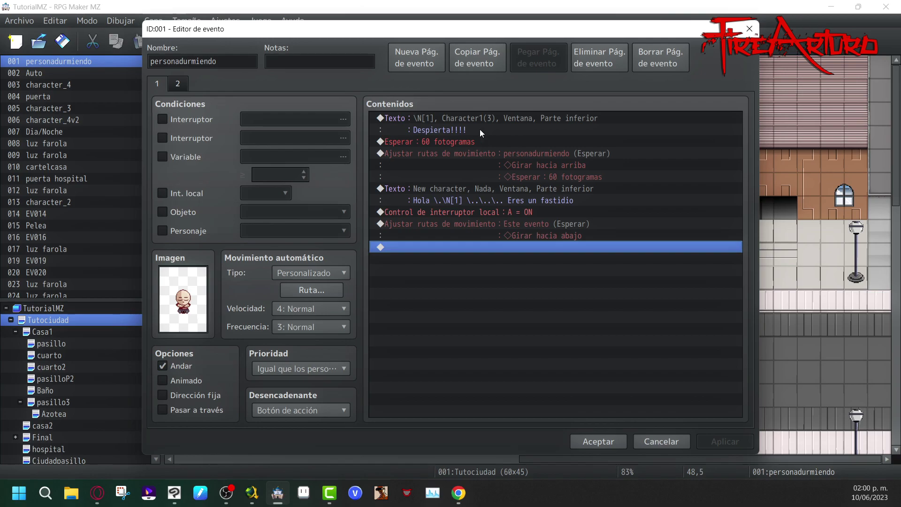
left_click(477, 118)
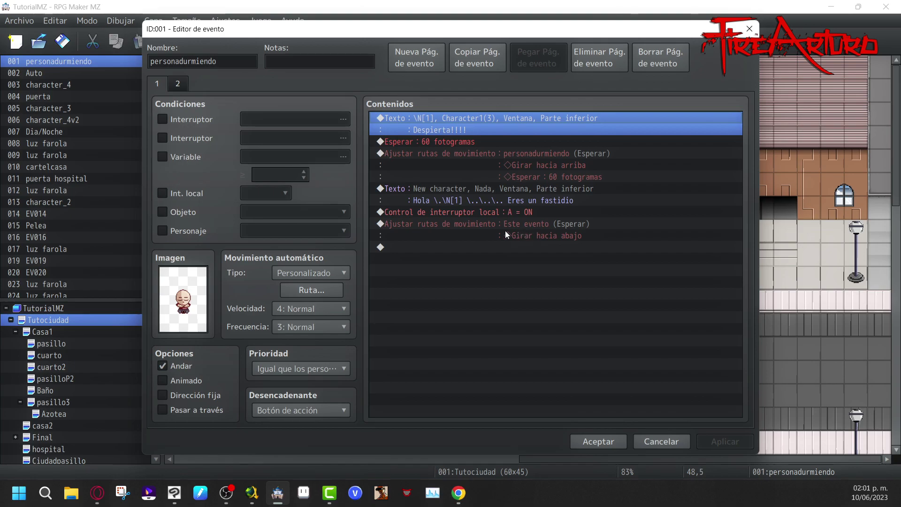
left_click(182, 84)
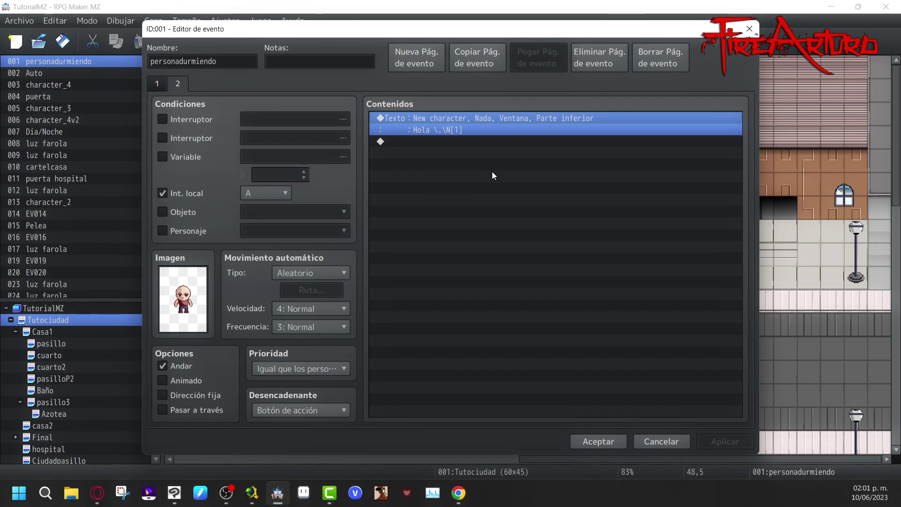
double_click(489, 116)
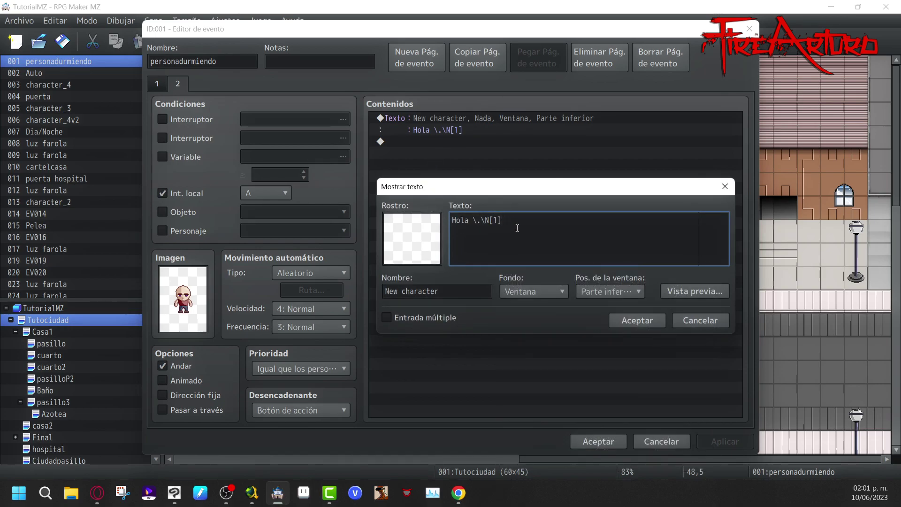
type("¡")
key("BackSpace")
type("¿")
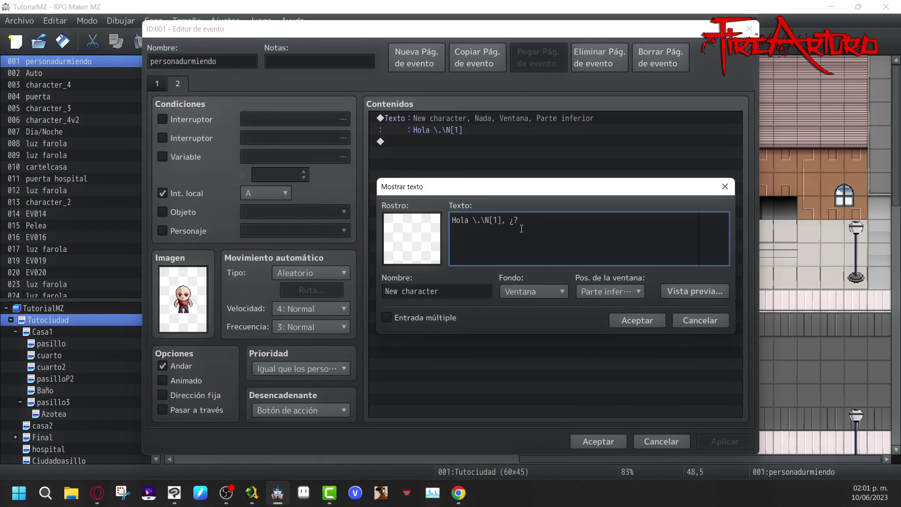
type("Qué quieres")
left_click(647, 316)
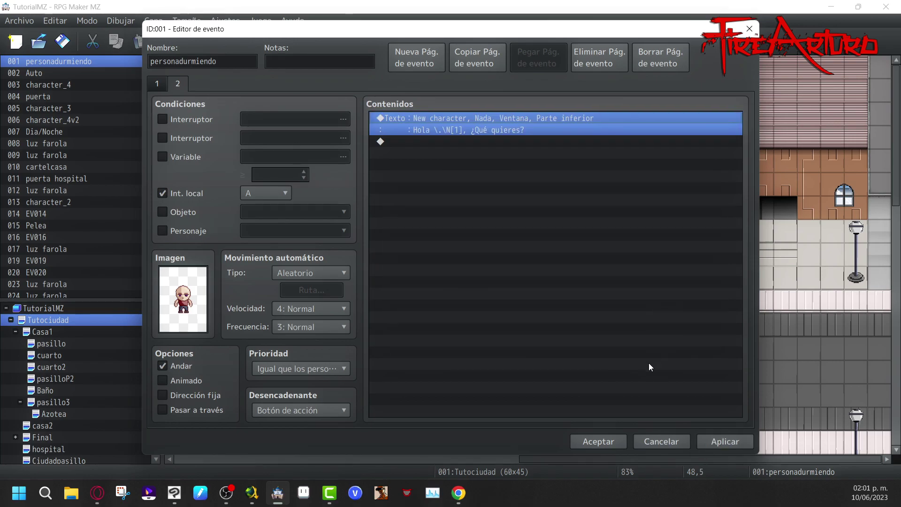
Step: Start a new Procesar tienda command after the message on the event's second page
left_click(496, 142)
double_click(492, 167)
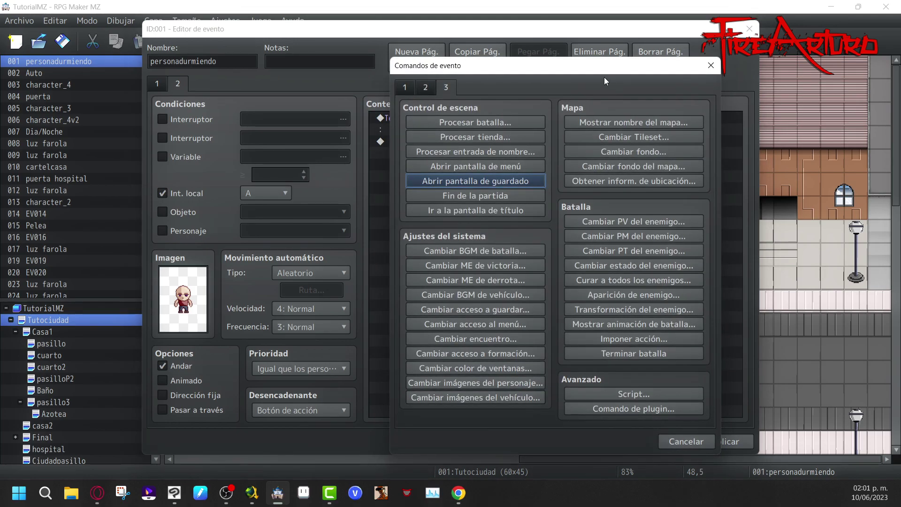
left_click(425, 88)
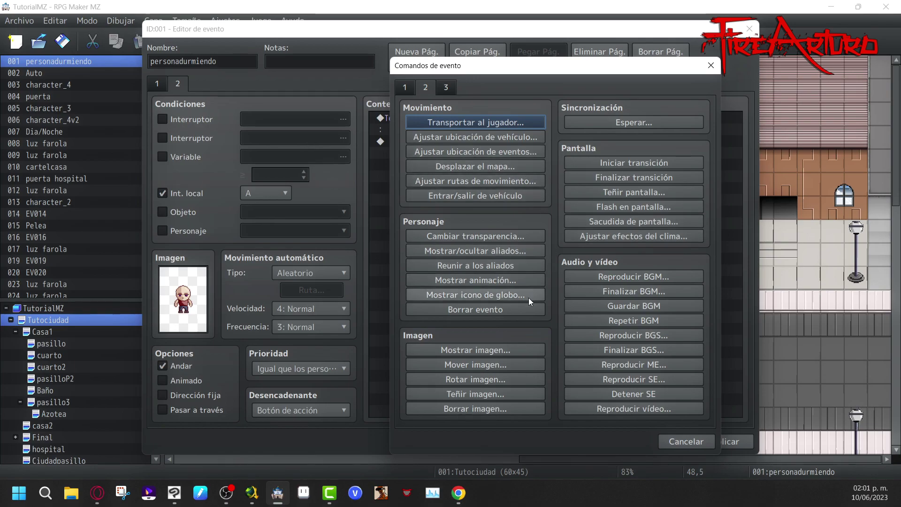
scroll(629, 215, "down", 1)
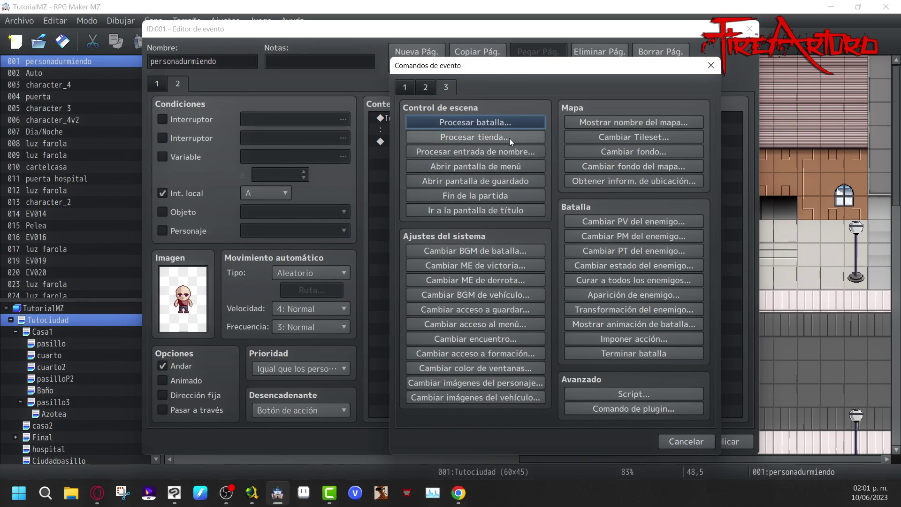
left_click(521, 134)
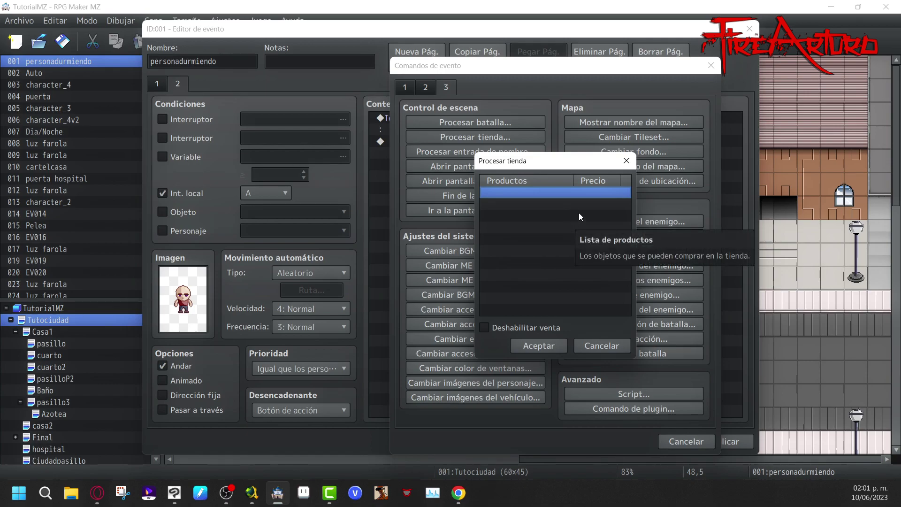
Step: Add the item 0007 Poción to the shop's product list at the standard price
double_click(595, 195)
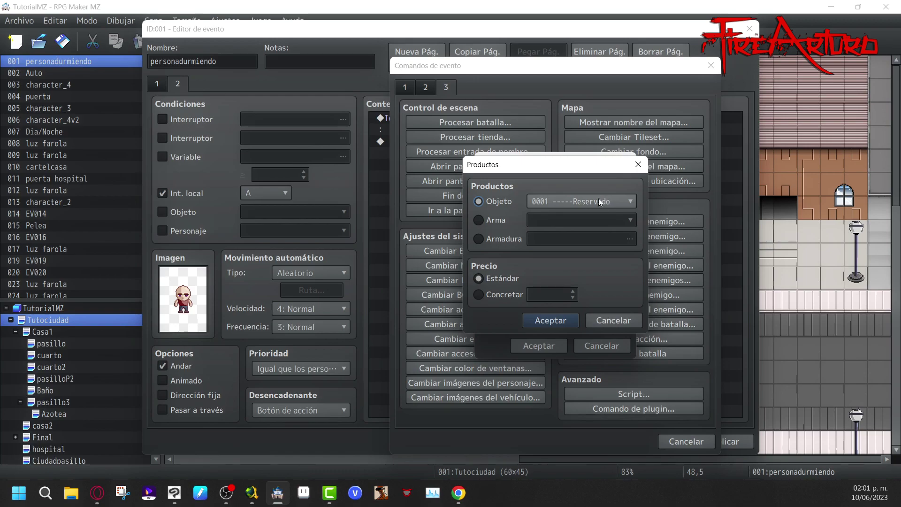
left_click(624, 206)
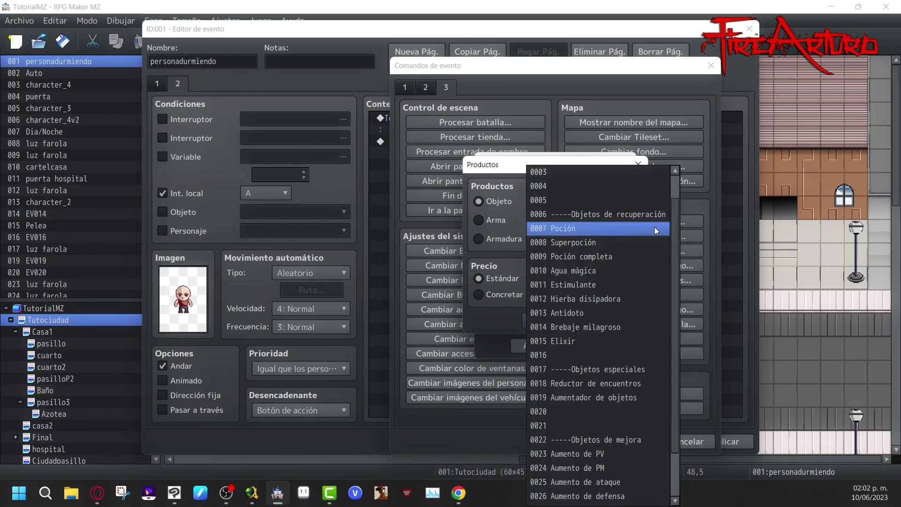
left_click(598, 228)
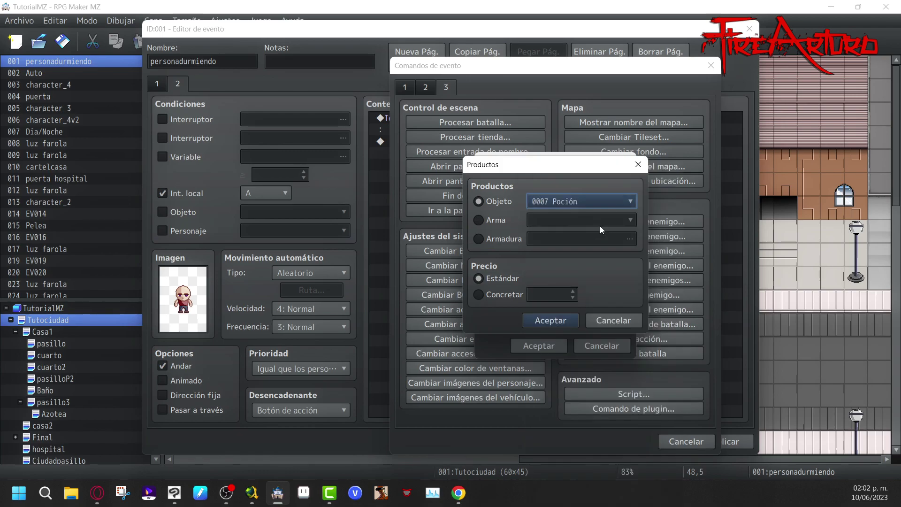
left_click(503, 221)
left_click(494, 201)
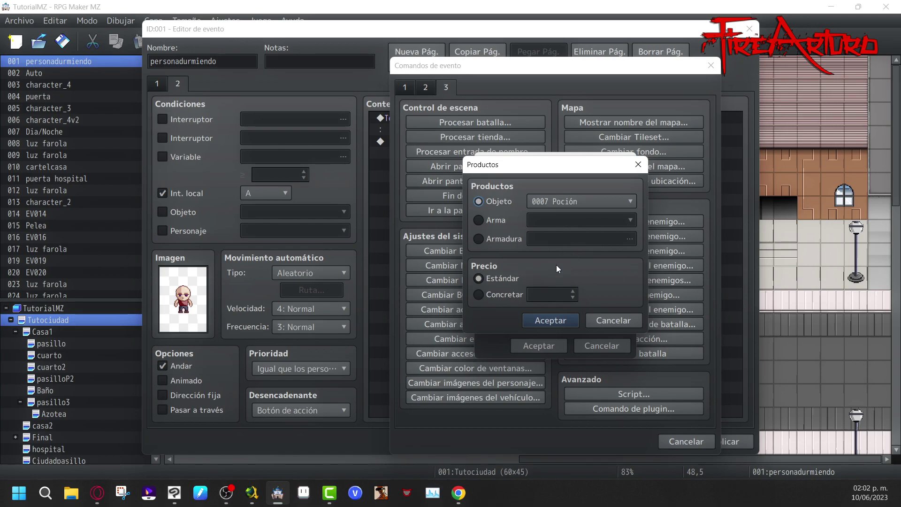
left_click(518, 296)
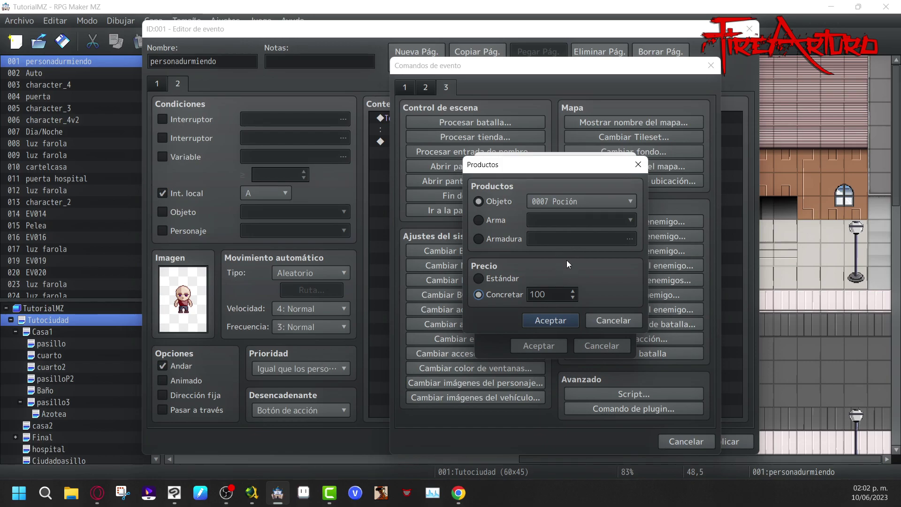
left_click(507, 279)
left_click(560, 321)
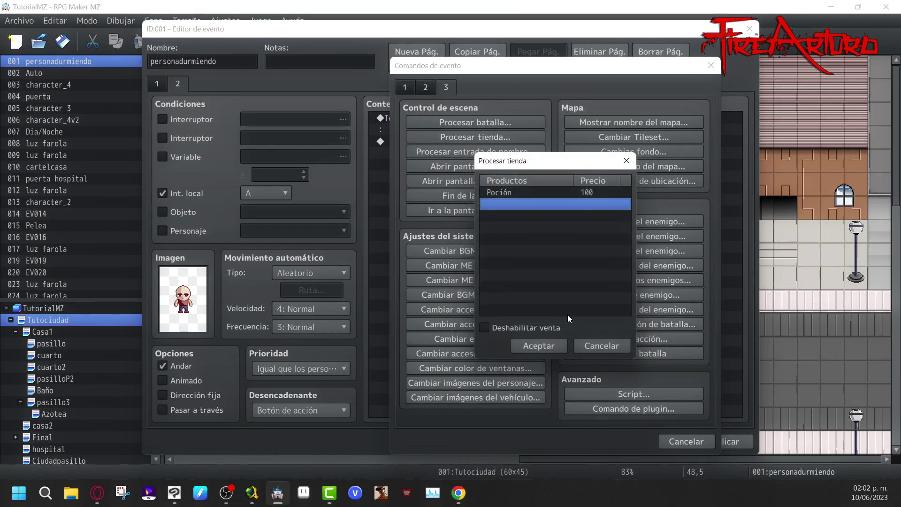
Step: Add the item 0008 Superpoción to the shop's product list at the standard price
double_click(598, 214)
left_click(610, 201)
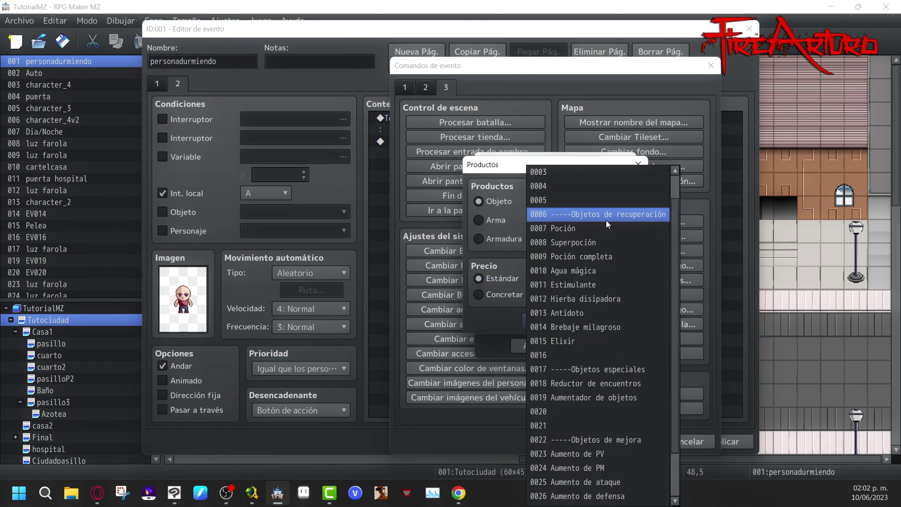
left_click(618, 242)
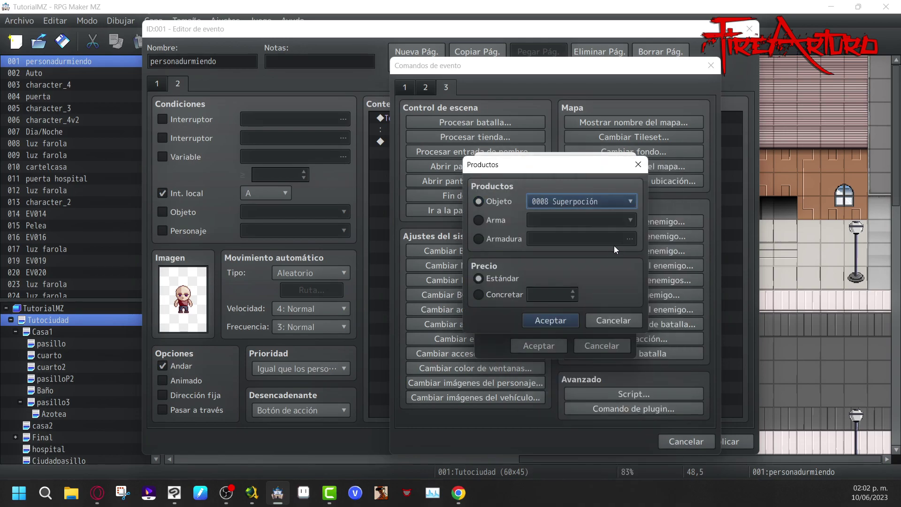
left_click(559, 321)
Step: Add the item 0015 Elixir at the standard price and insert the finished shop command into the event
double_click(575, 254)
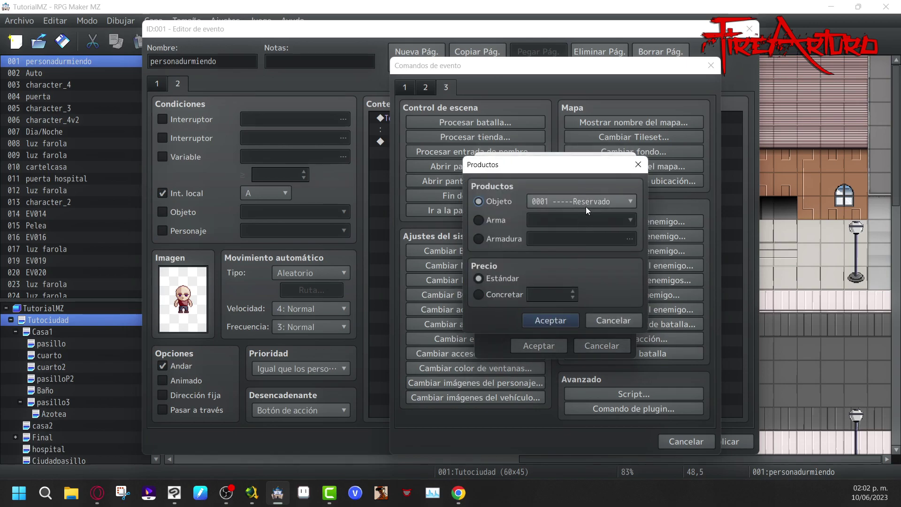
left_click(599, 203)
left_click(605, 341)
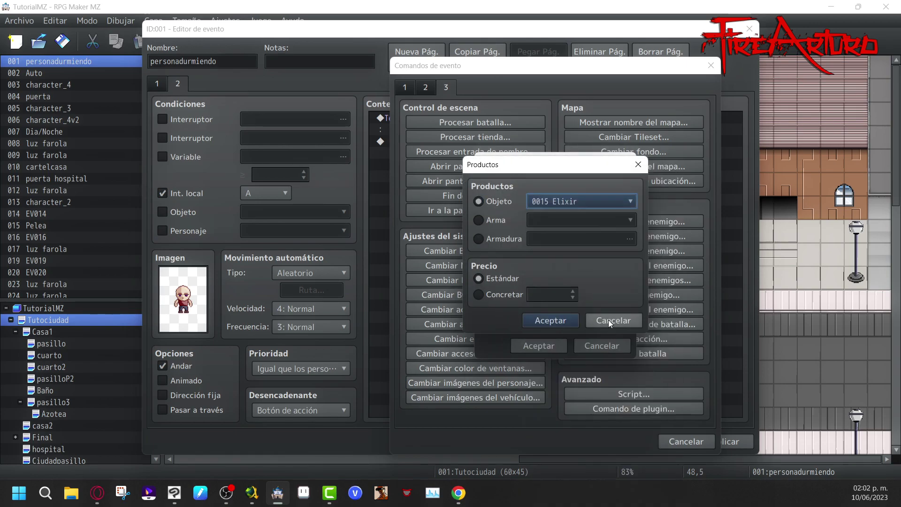
left_click(564, 323)
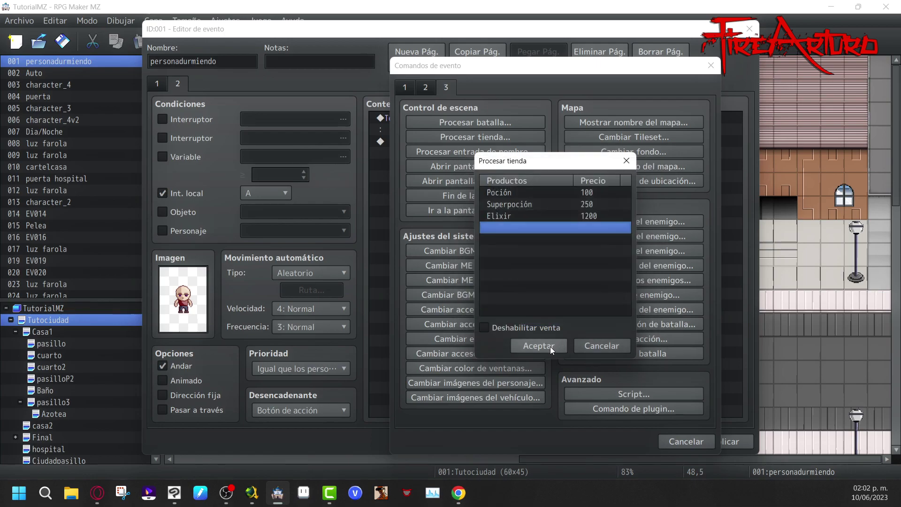
left_click(549, 347)
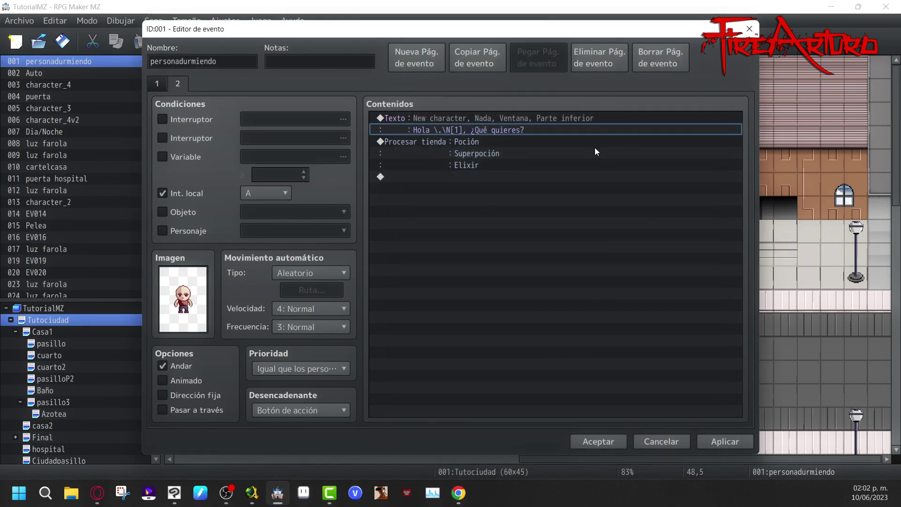
Step: Review the shop command's product list and sale option, then accept the event's changes
double_click(574, 140)
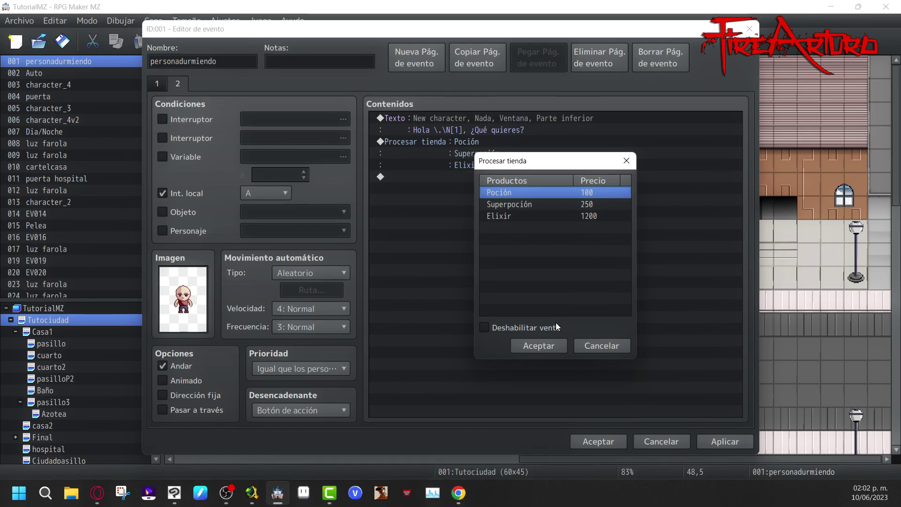
left_click(540, 346)
left_click(616, 438)
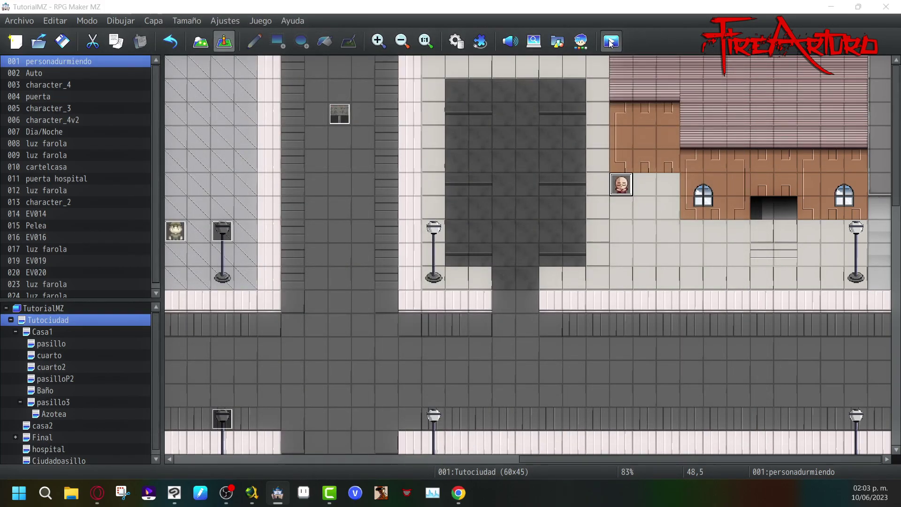
Step: Launch a playtest of the game and get past the intro screens into the city map
left_click(610, 42)
key("Return")
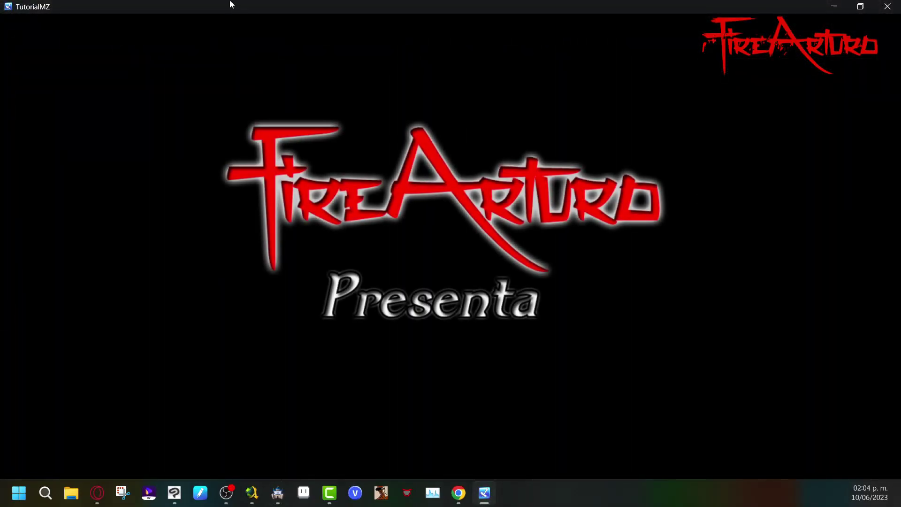
key("Return")
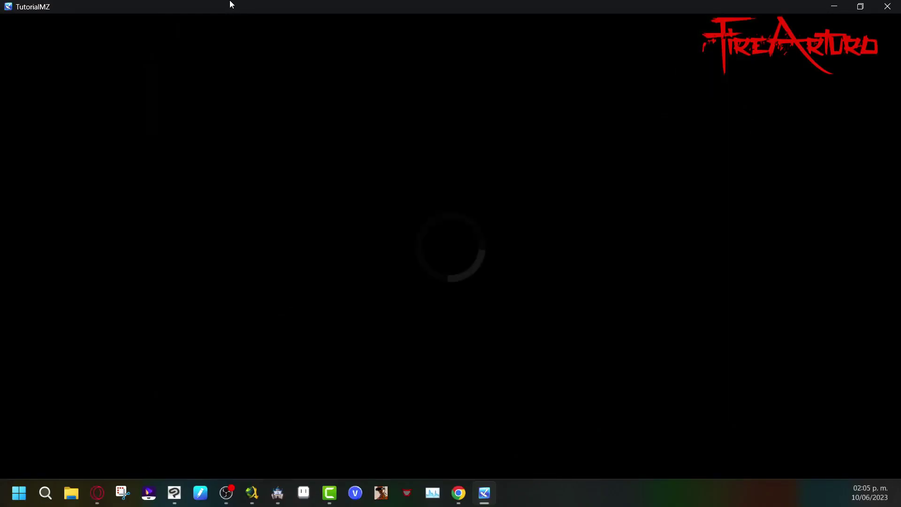
Step: Walk the player along the street and past the parking lot to the sleeping character beside the brown building
key("Right")
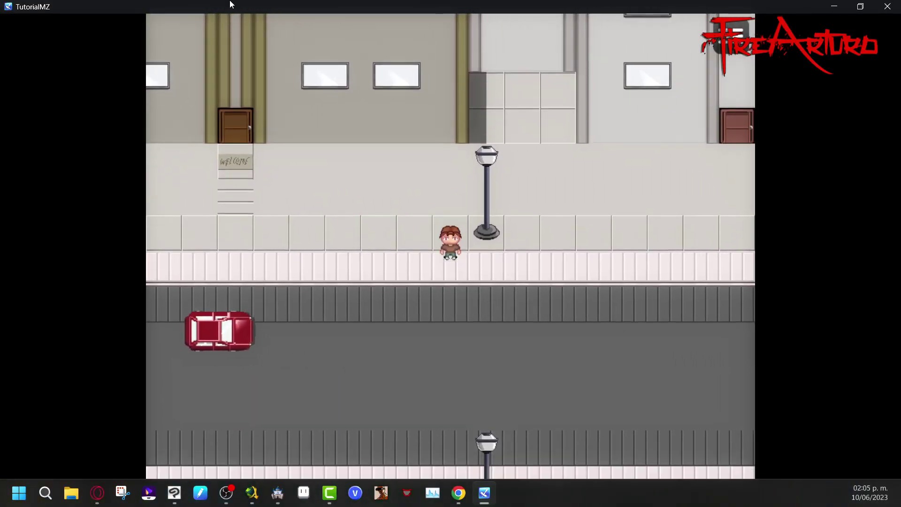
key("Down")
key("Right")
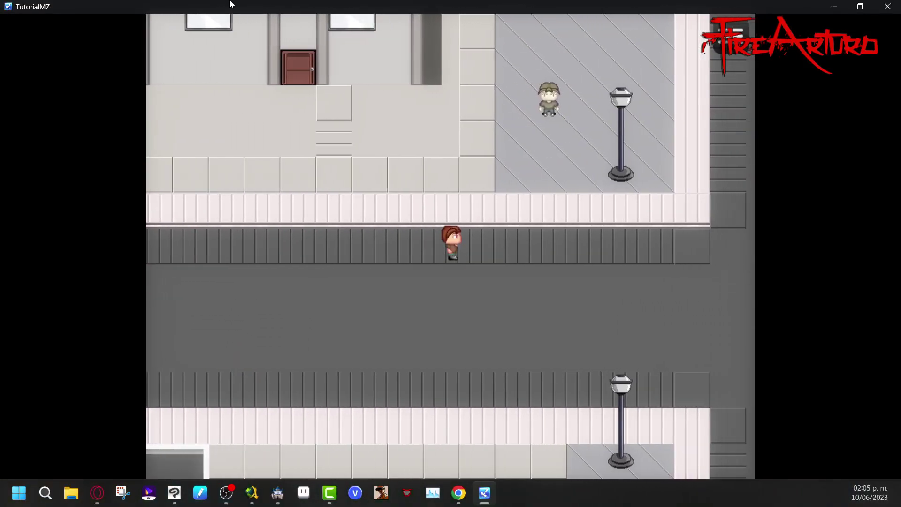
key("Right")
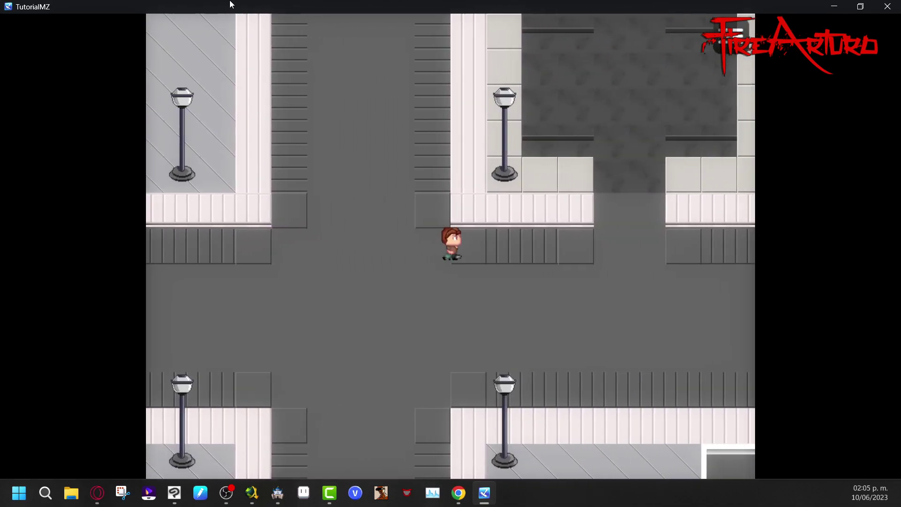
key("Up")
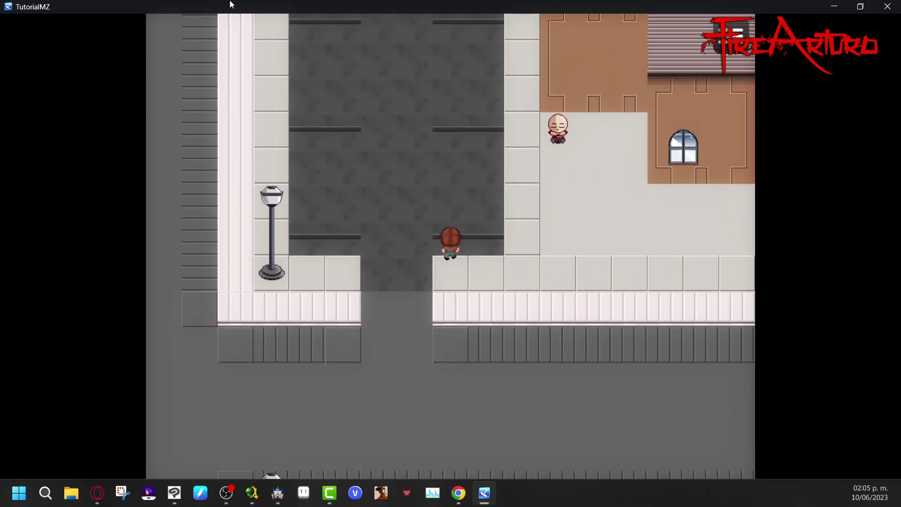
key("Up")
key("Right")
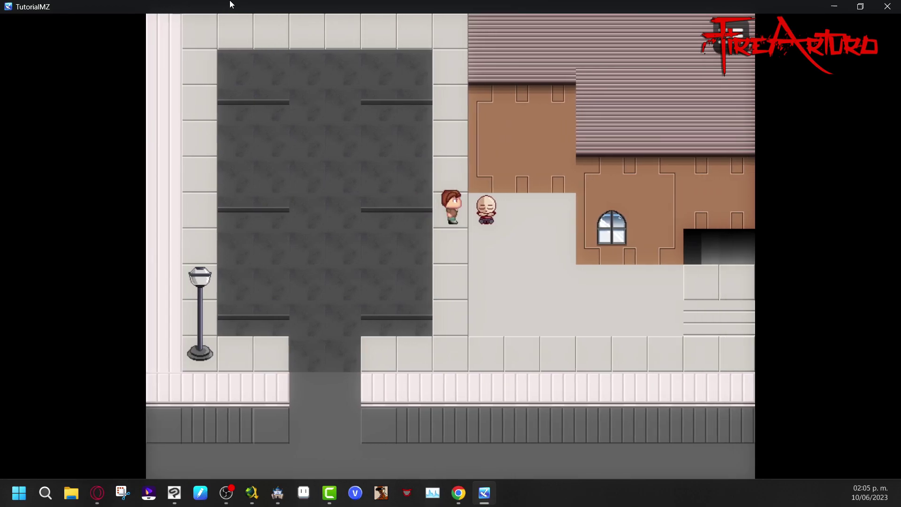
Step: Wake the sleeping character beside the brown building and advance through his dialogue until the shop opens
key("Return")
key("Escape")
key("Return")
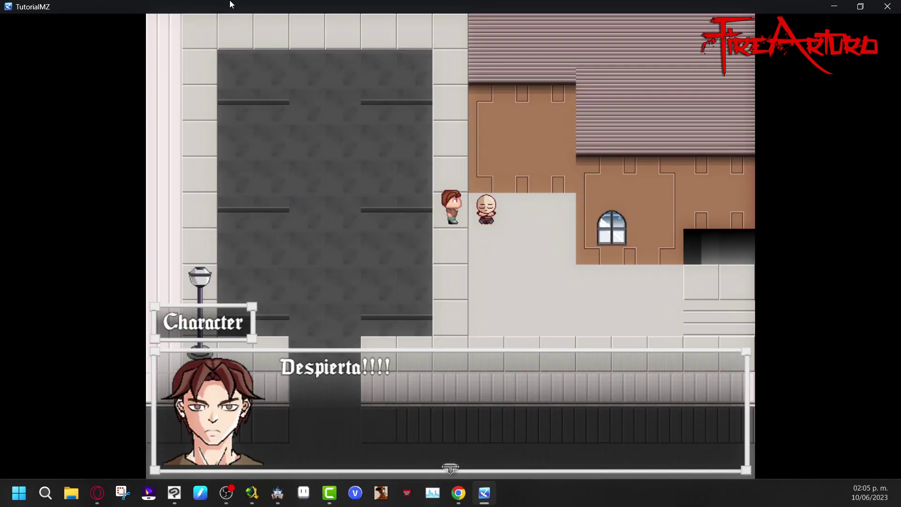
key("Return")
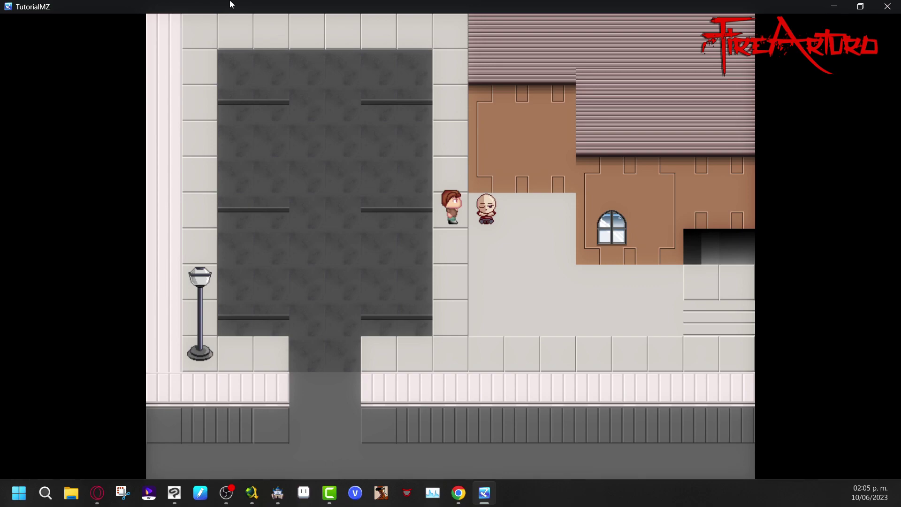
key("Return")
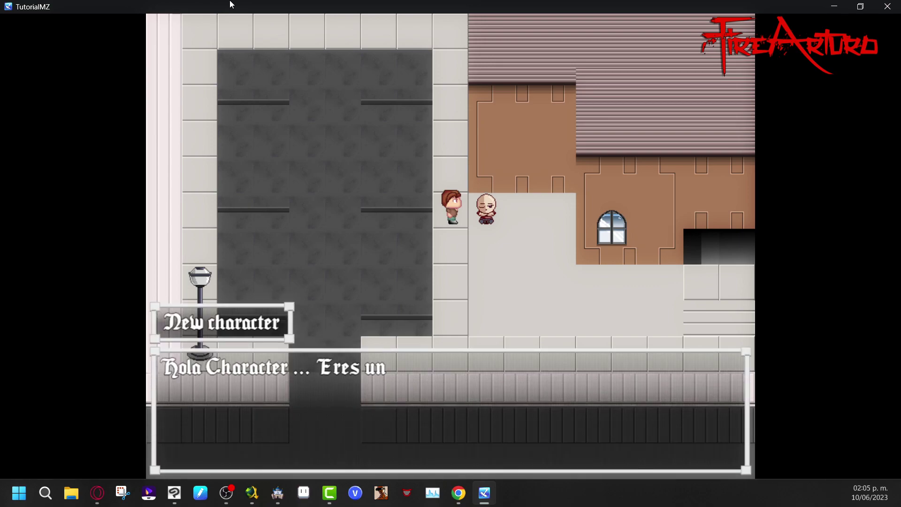
key("Return")
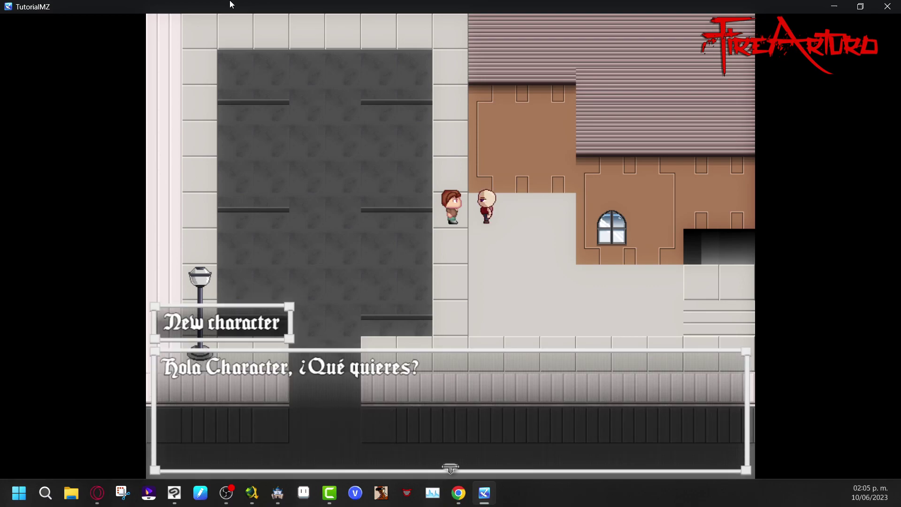
key("Return")
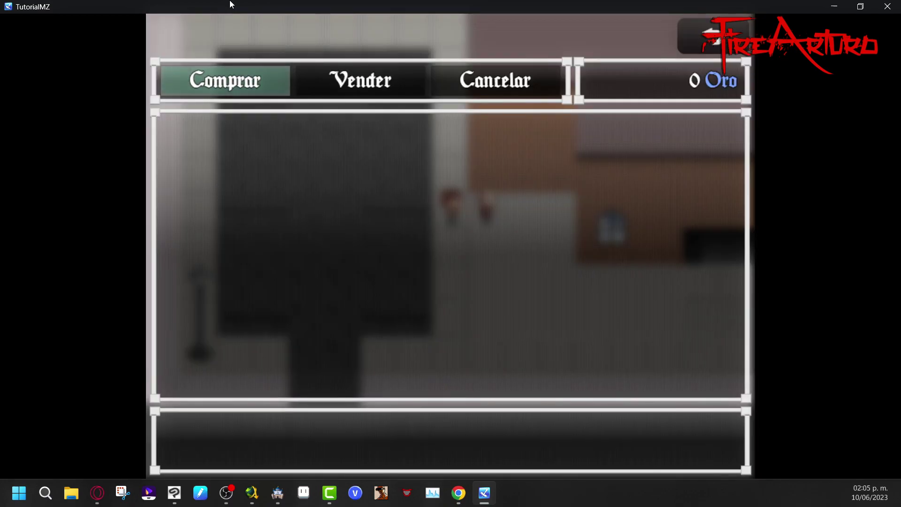
Step: Browse the shop's Comprar list through Poción, Superpoción and Elixir, then back out of it without buying
key("Return")
key("Down")
key("Up")
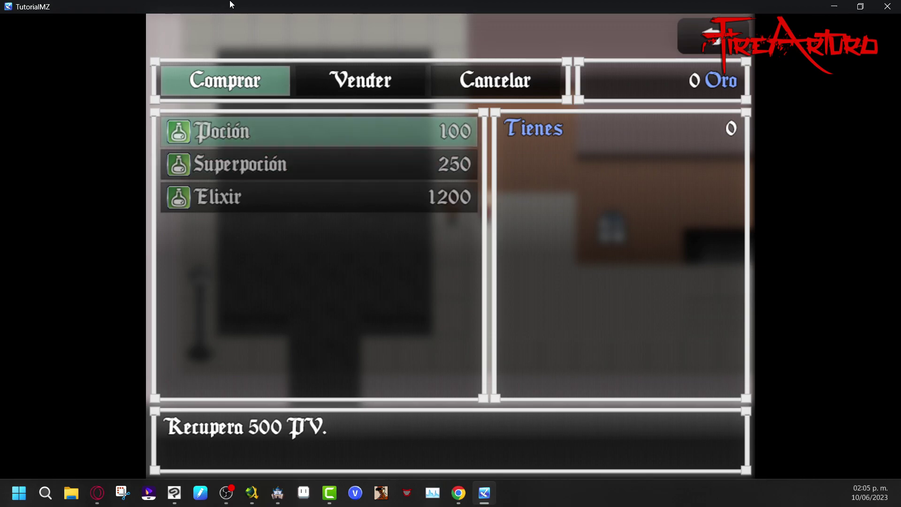
key("Down")
key("Up")
key("Down")
key("Down")
key("Down")
key("Escape")
Step: Check the Objeto, Arma, Armadura and Objeto clave categories under the shop's Vender option, then leave the shop
key("Right")
key("Return")
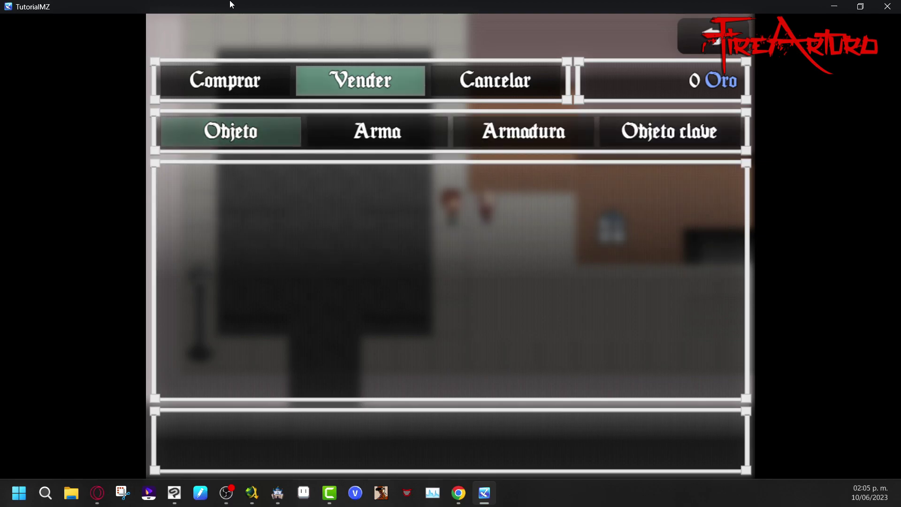
key("Right")
key("Return")
key("Escape")
key("Right")
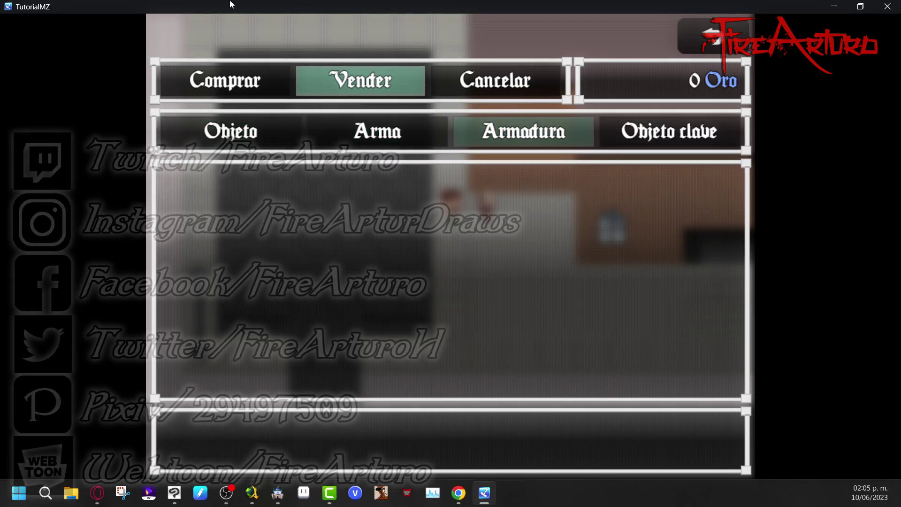
key("Right")
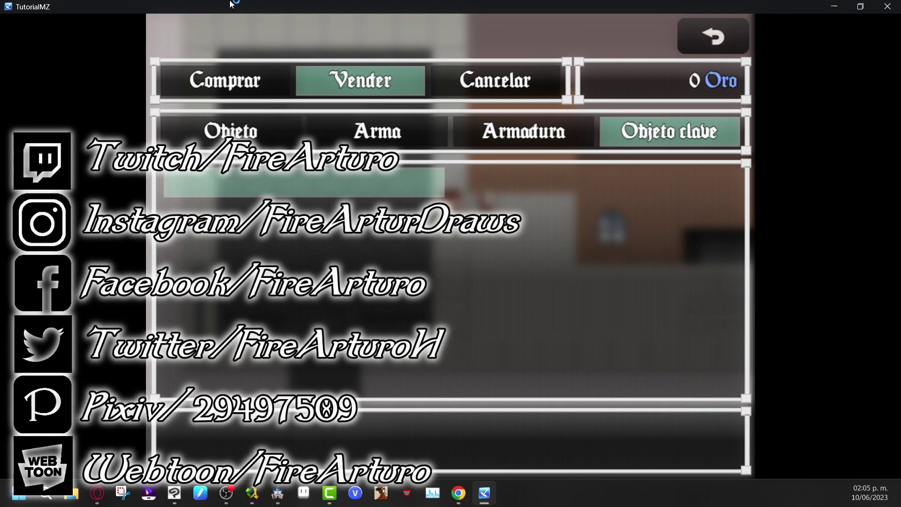
key("Escape")
key("Escape")
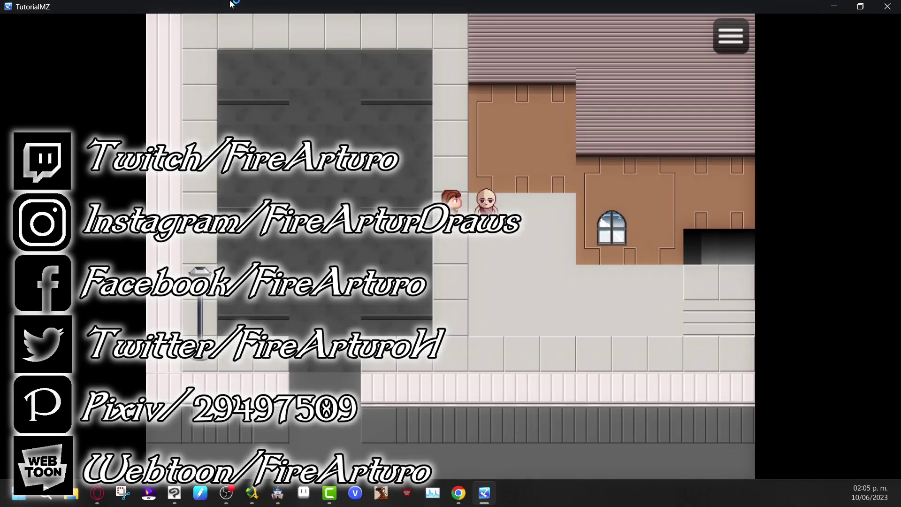
Step: Walk the player down from the shopkeeper across the sidewalk to the edge of the street
key("Down")
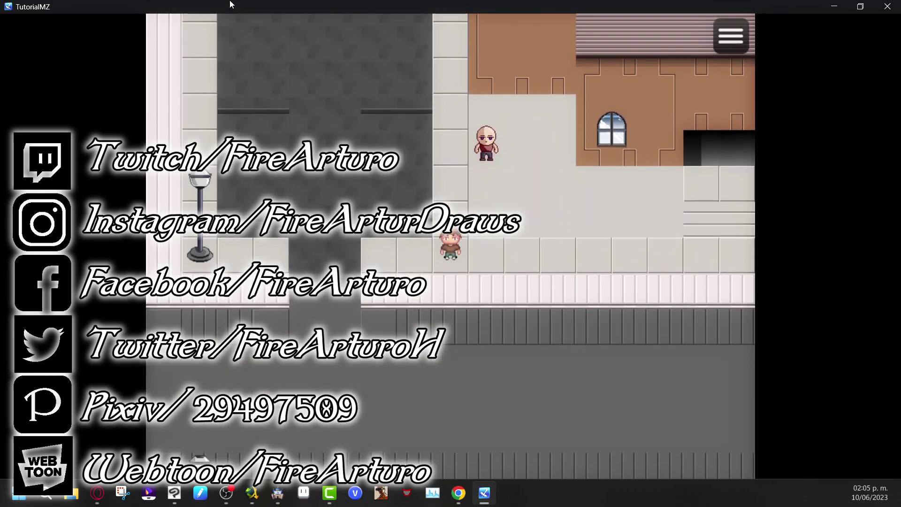
key("Down")
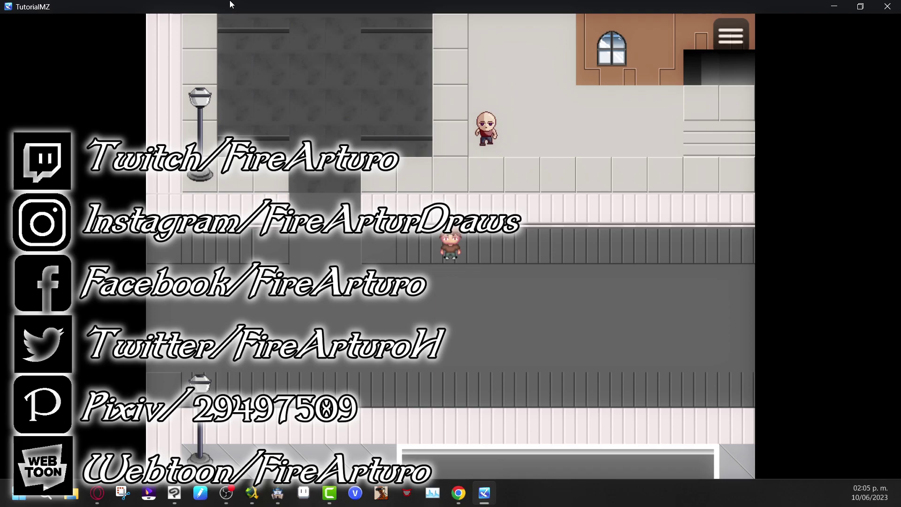
key("Down")
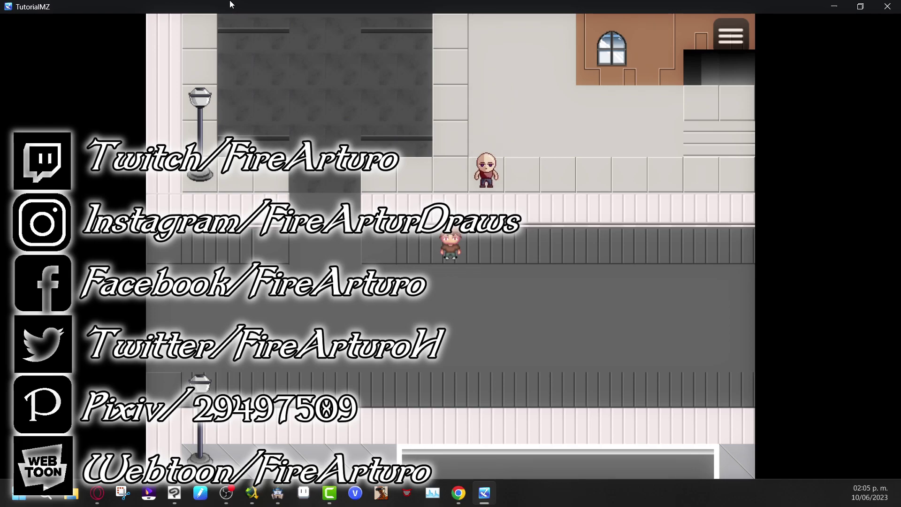
key("Left")
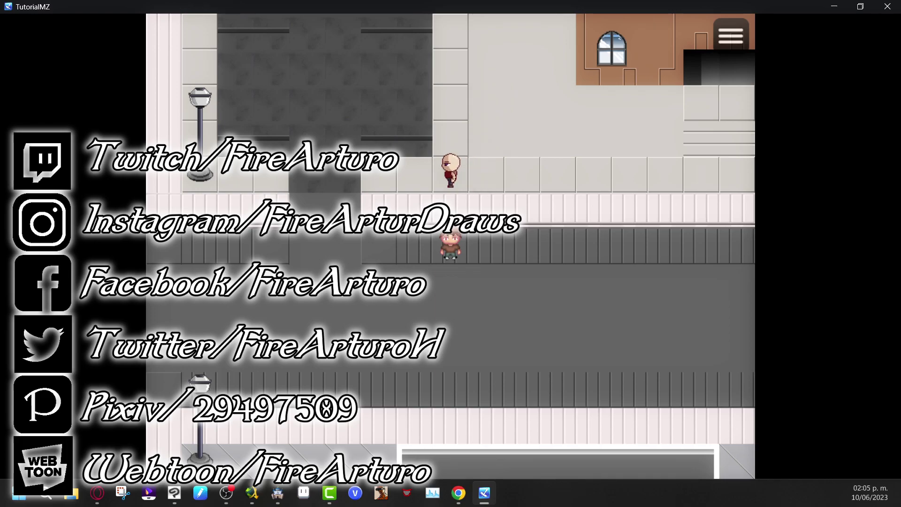